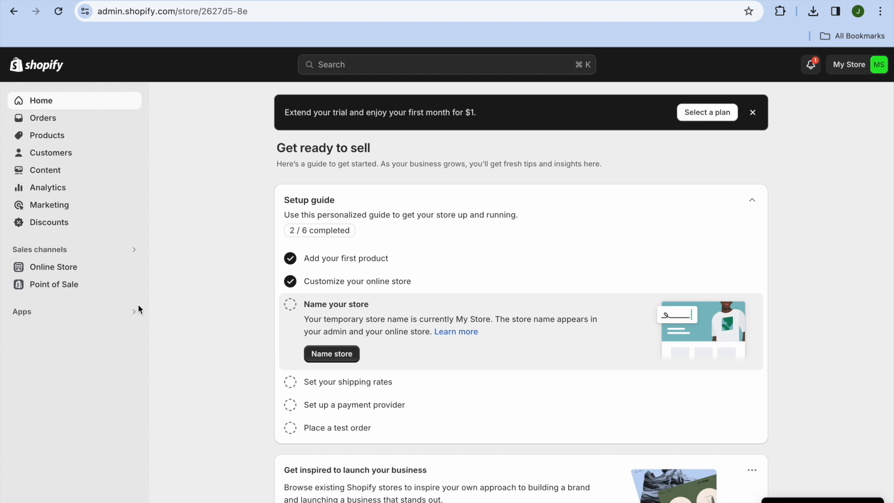
- Open the Shopify App Store from the store's app and sales channel settings
click(58, 318)
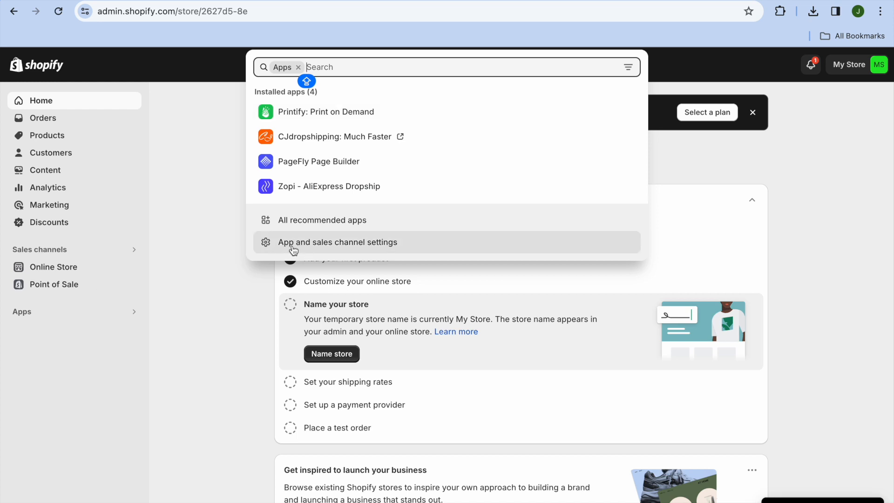
click(293, 250)
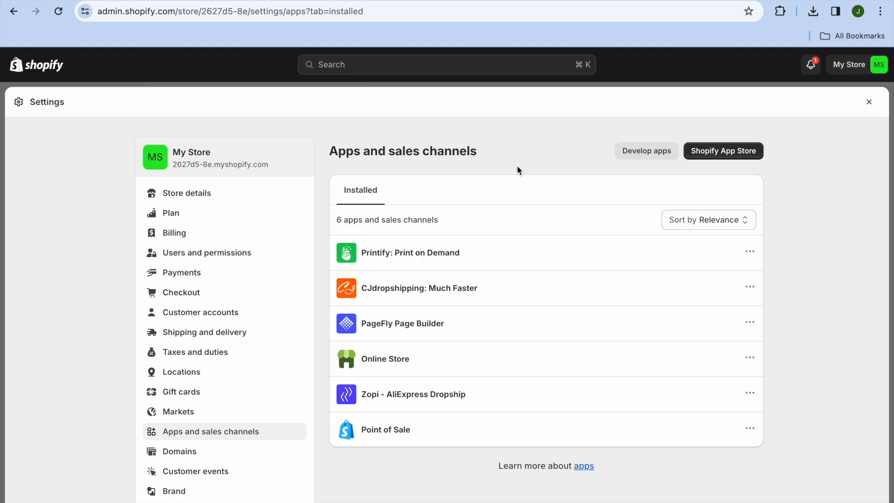
click(713, 152)
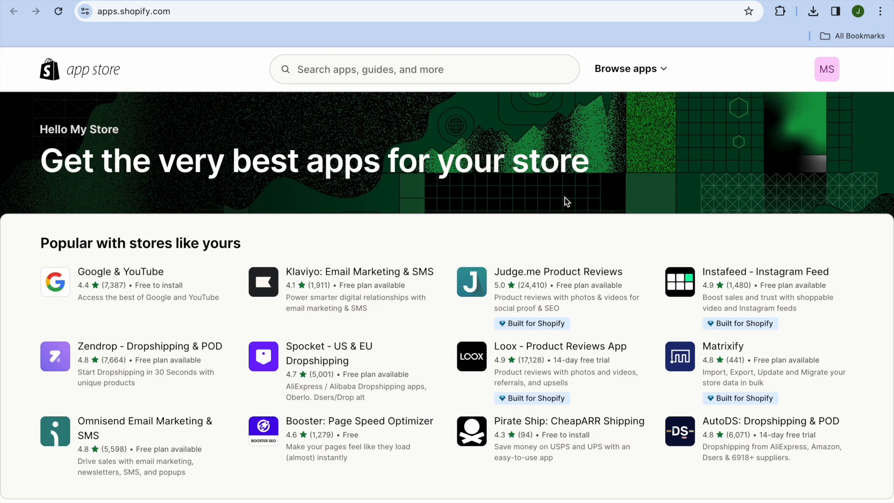
- Search the Shopify App Store for printify
click(371, 76)
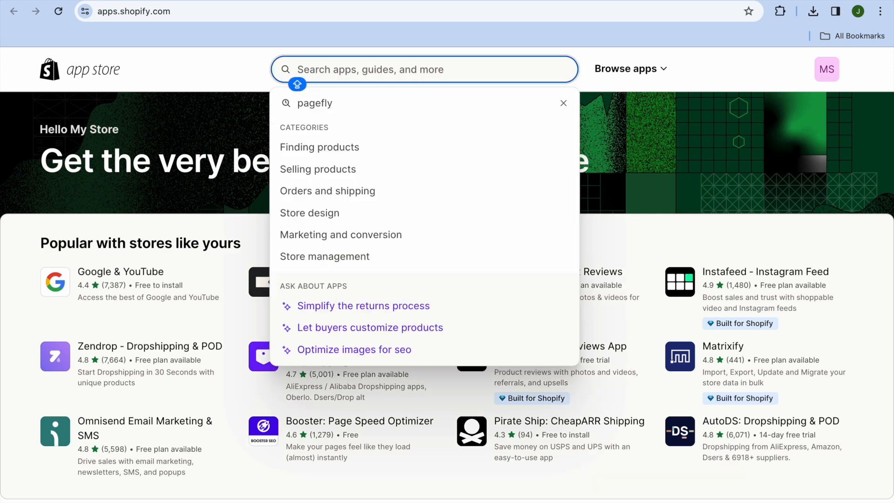
text(PR)
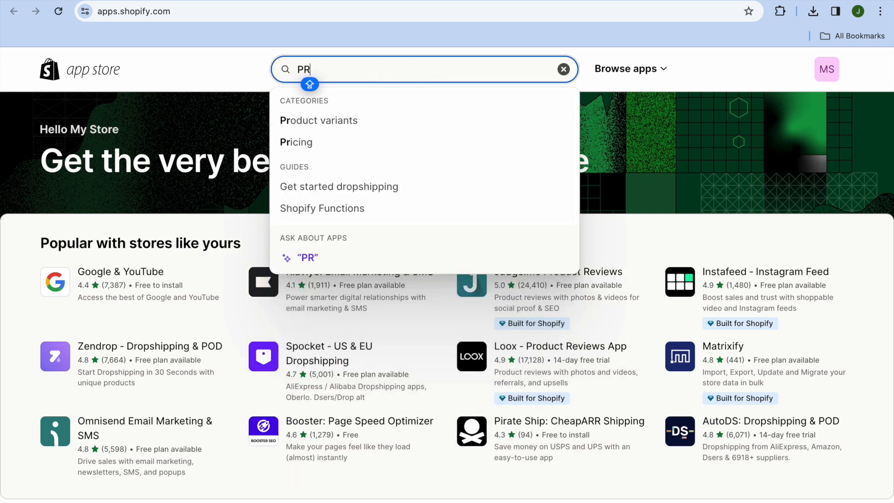
text(INT)
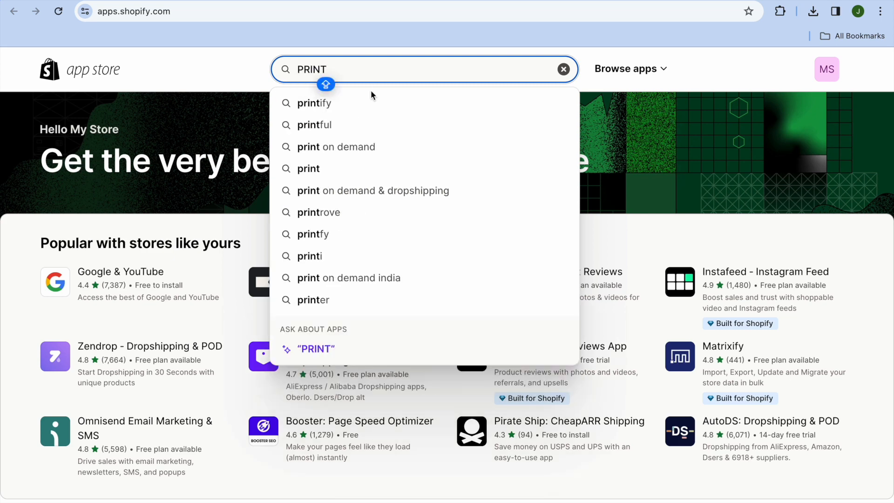
click(364, 103)
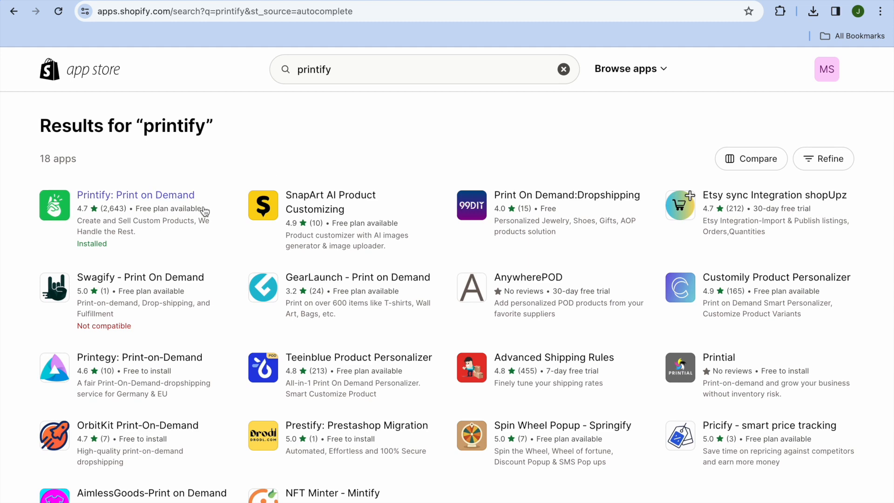
- Open the Printify: Print on Demand app from its listing and go to its full site
click(181, 203)
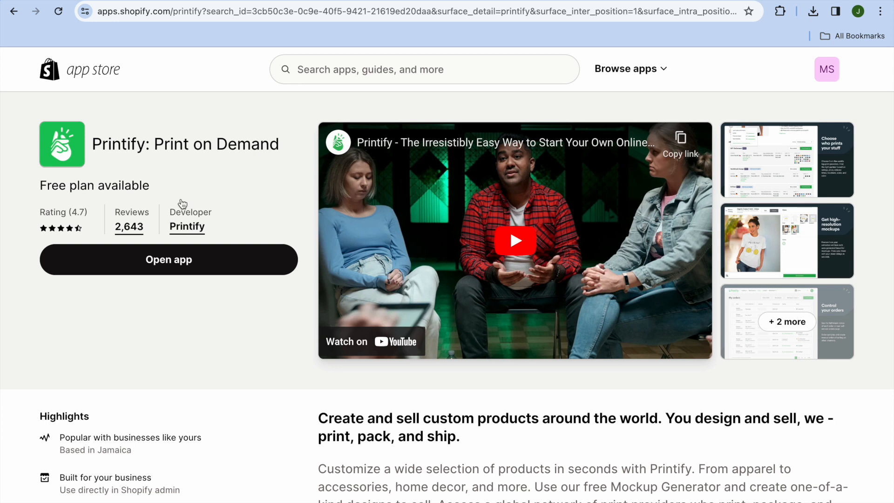
click(162, 261)
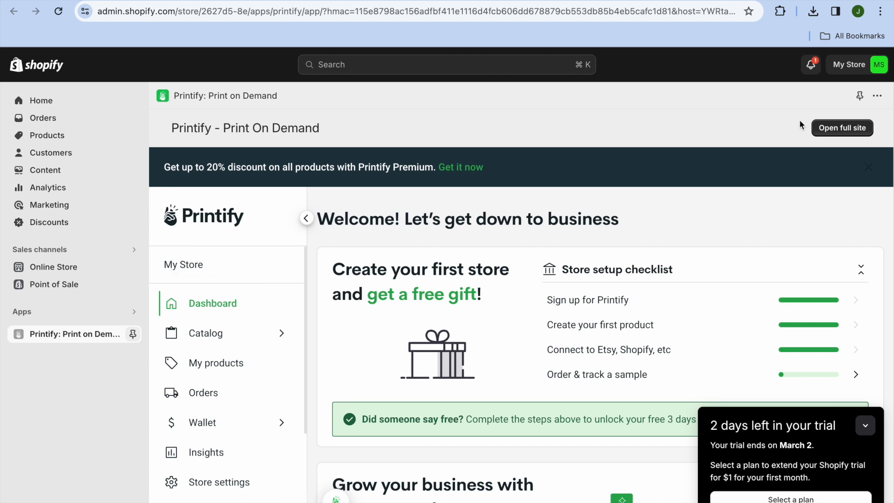
click(837, 133)
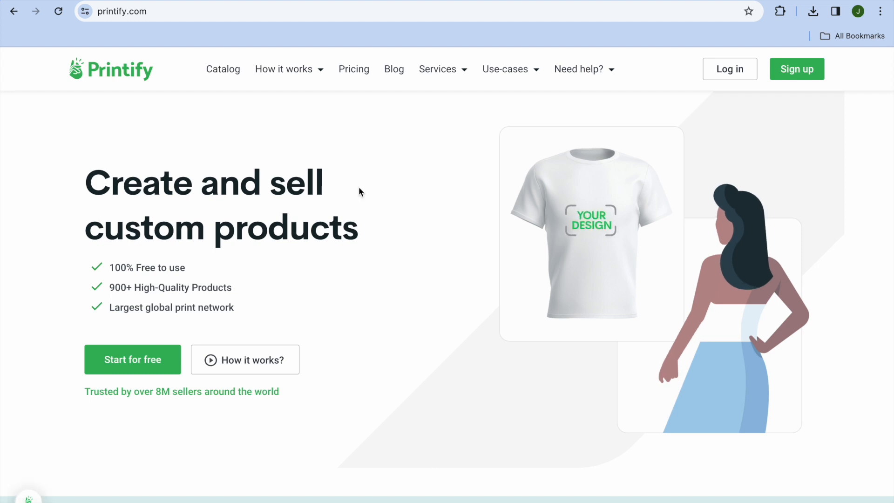
- Browse the catalog's women's sweatshirts and view the Unisex Heavy Blend Crewneck Sweatshirt
click(224, 71)
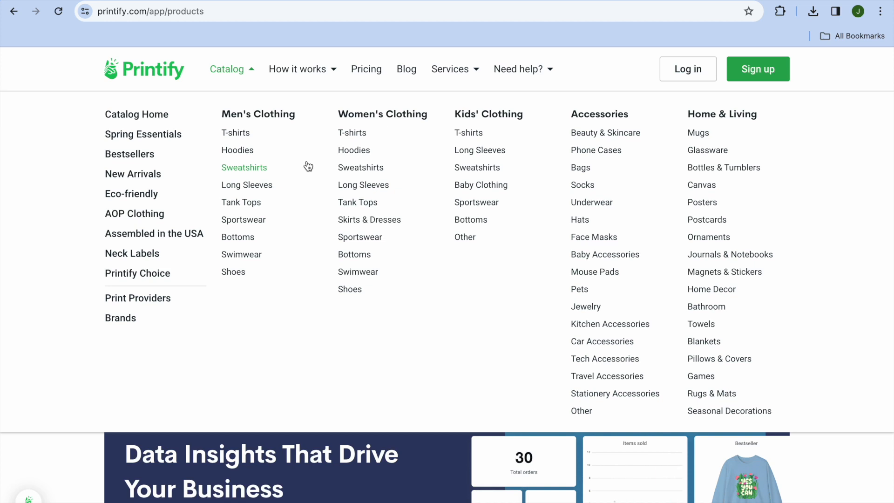
click(353, 170)
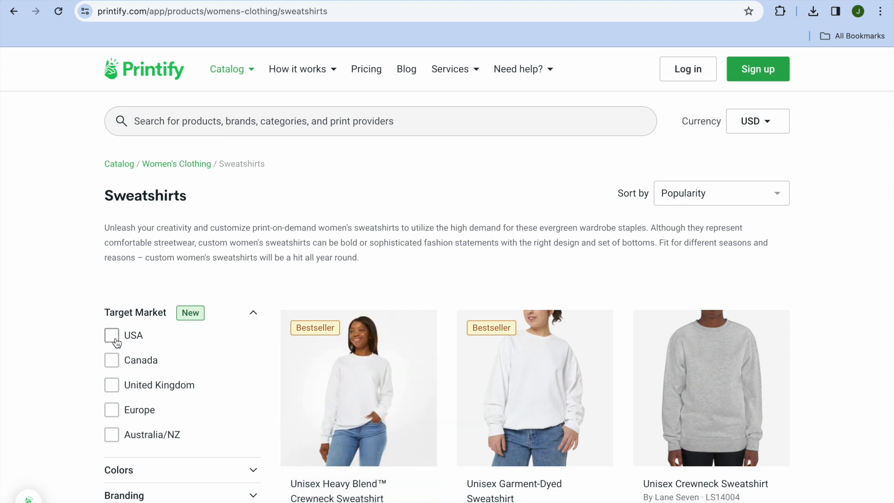
click(354, 381)
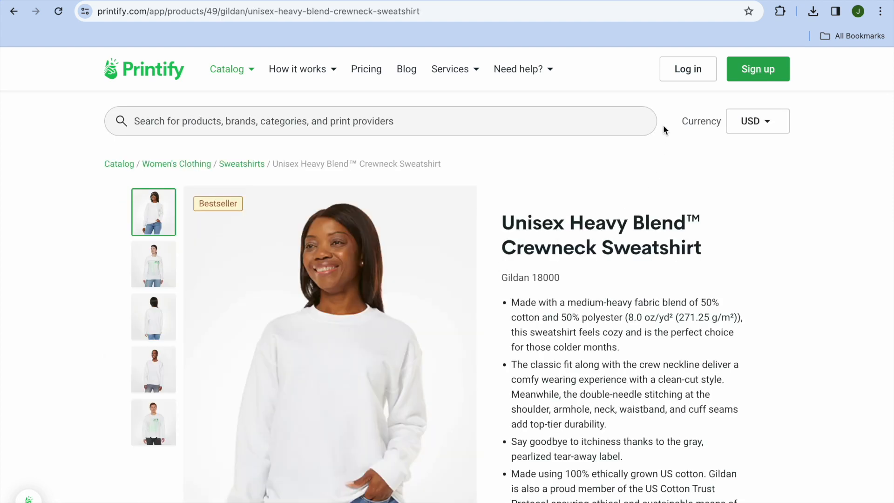
- Log in to Printify with the existing Google account and switch to the connected Shopify store, My Store
click(686, 80)
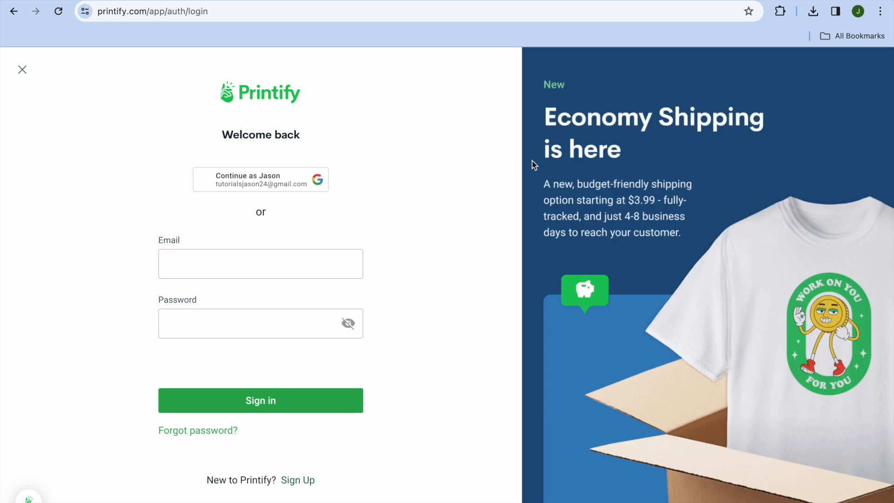
click(273, 161)
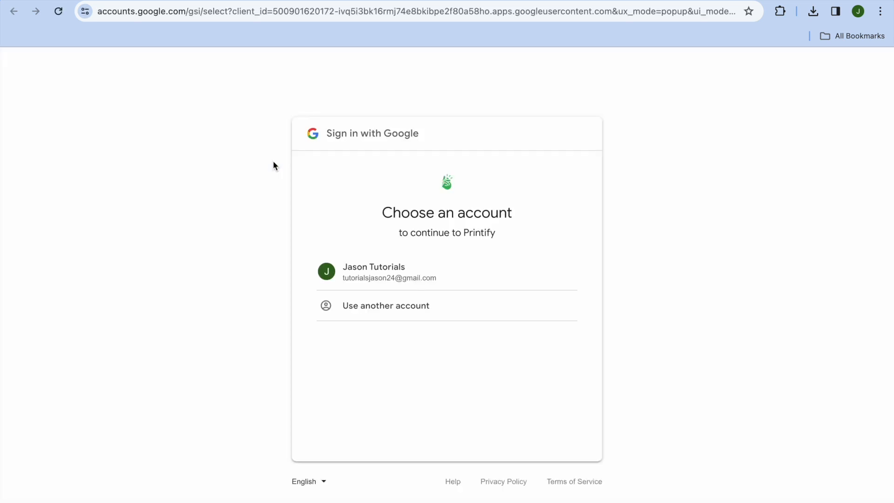
click(373, 268)
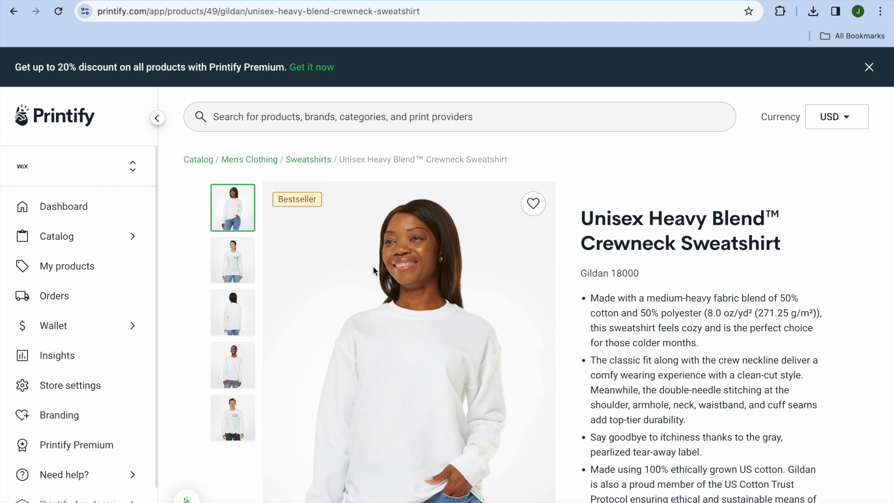
click(120, 177)
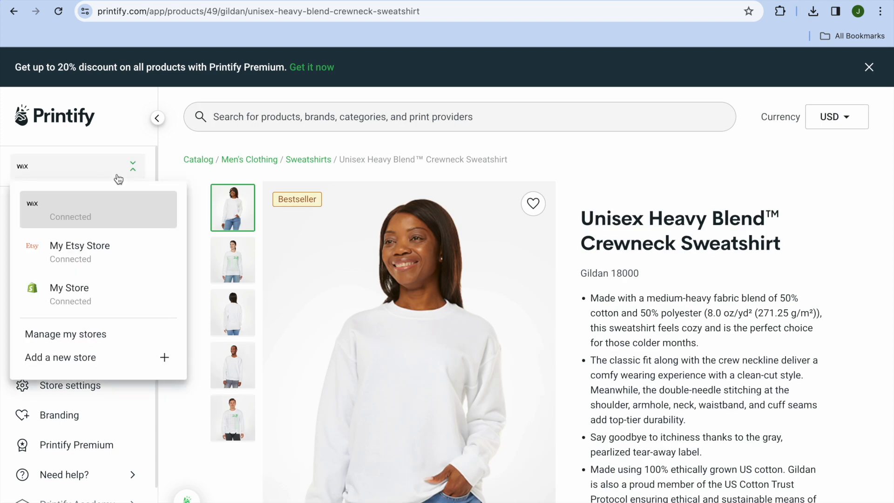
click(95, 289)
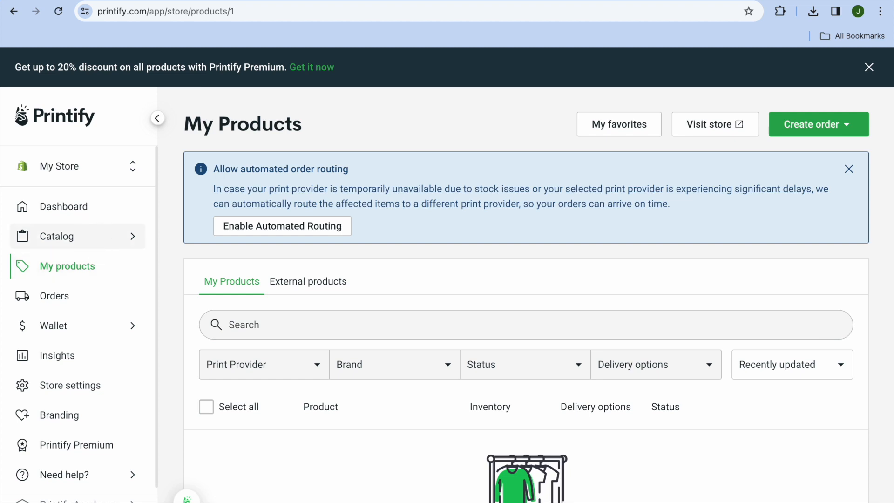
- Select the Unisex Heavy Blend Crewneck Sweatshirt from women's sweatshirts and start designing it with Printify Choice
mouse_move(93, 247)
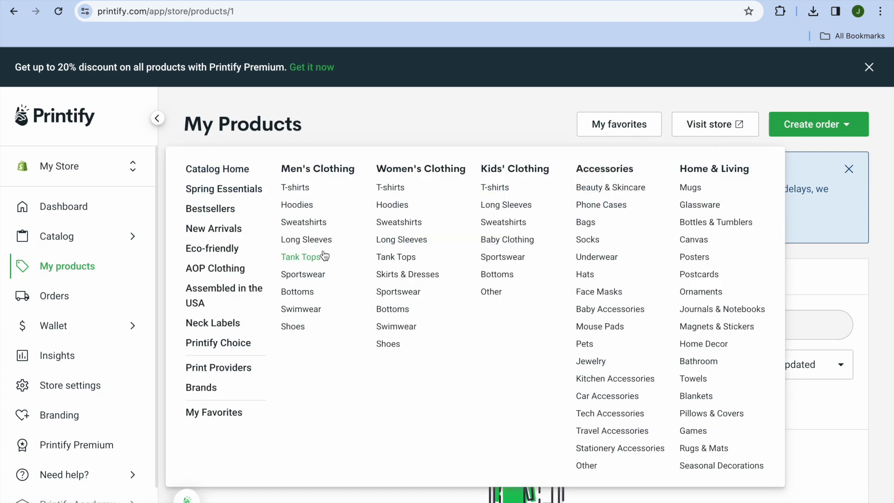
click(388, 222)
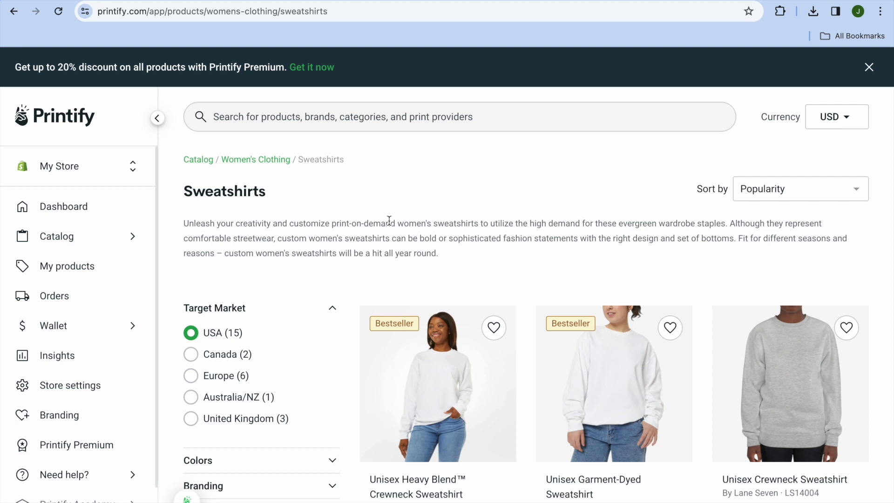
click(440, 393)
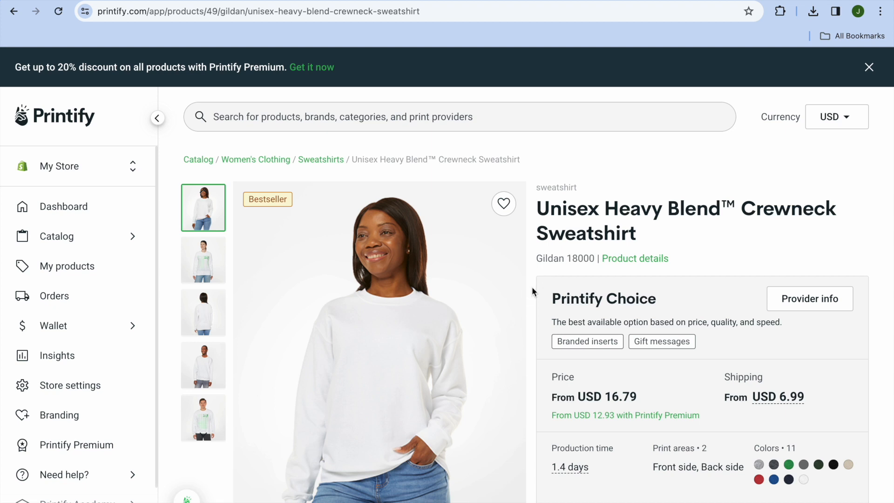
scroll(536, 294, down, 2)
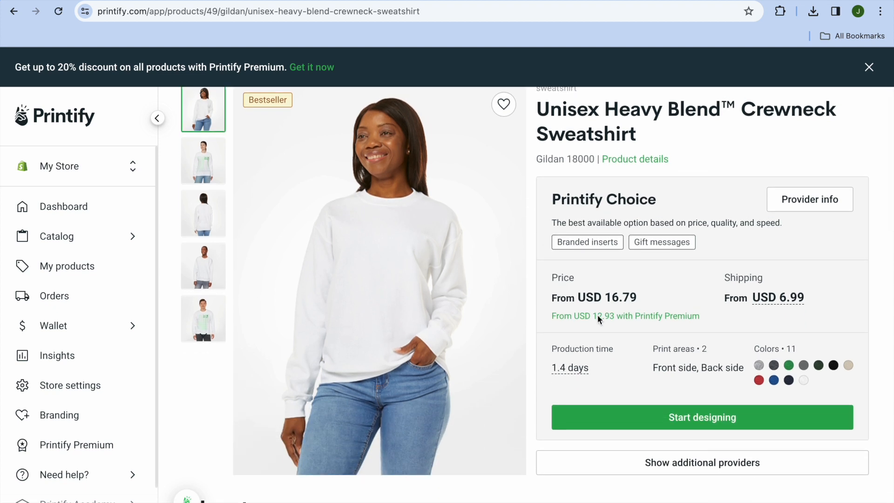
click(616, 416)
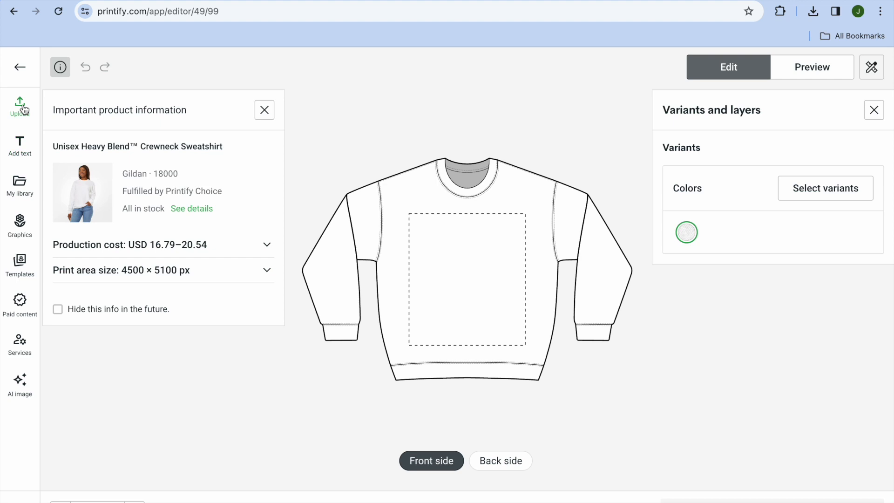
- Look through the text fonts and ready-made graphics offered for the sweatshirt design
click(23, 155)
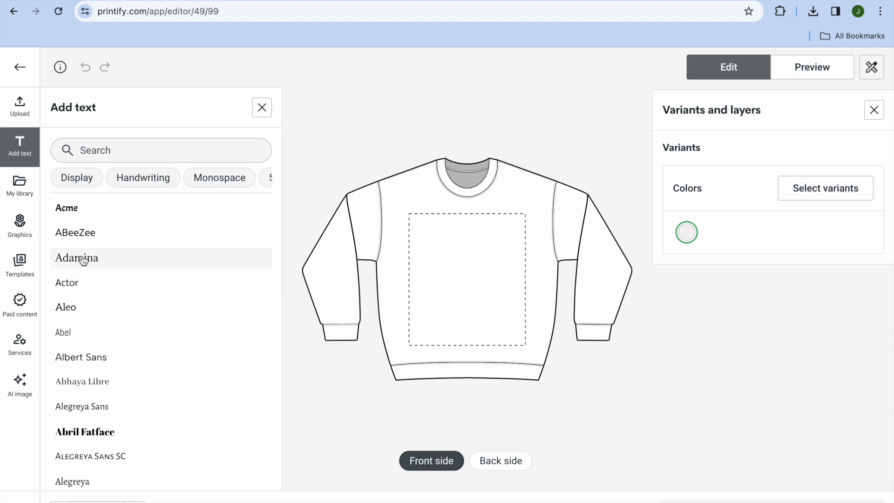
click(25, 232)
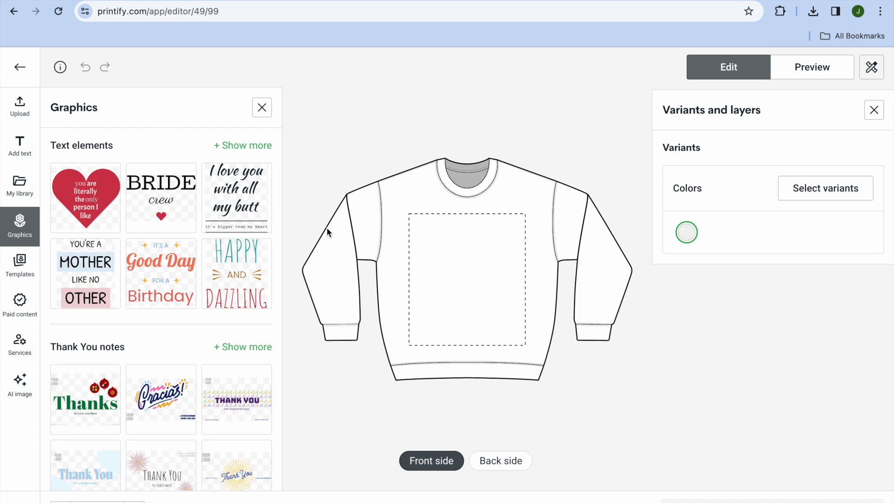
- Switch to Canva, browse the T-shirt Logo templates and open the Thunder Cat T-shirt design in the editor
click(618, 1)
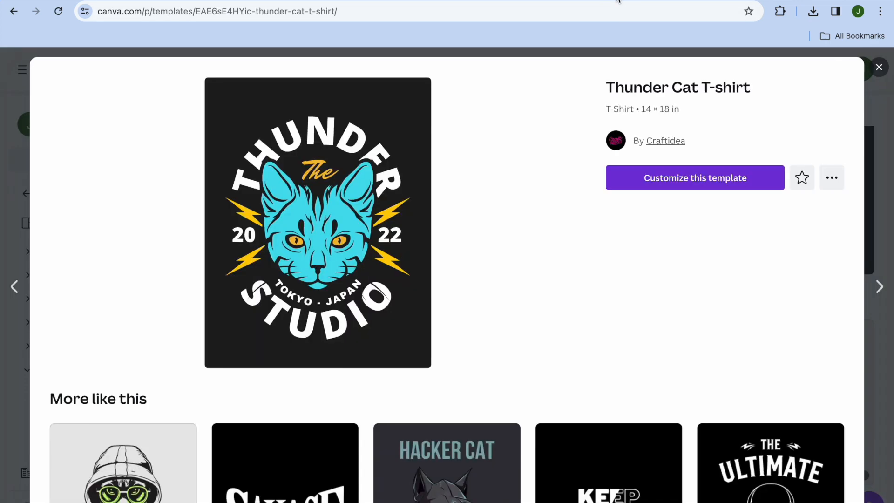
click(879, 67)
click(536, 97)
scroll(535, 101, up, 3)
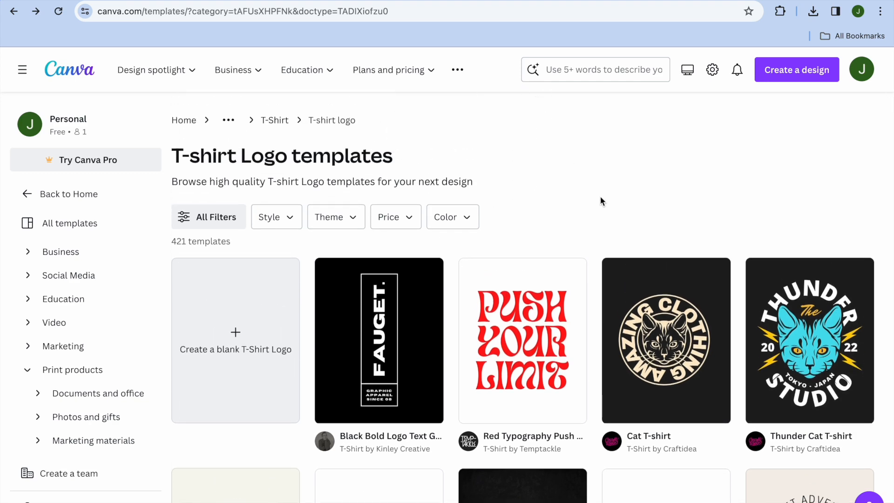
scroll(601, 198, down, 2)
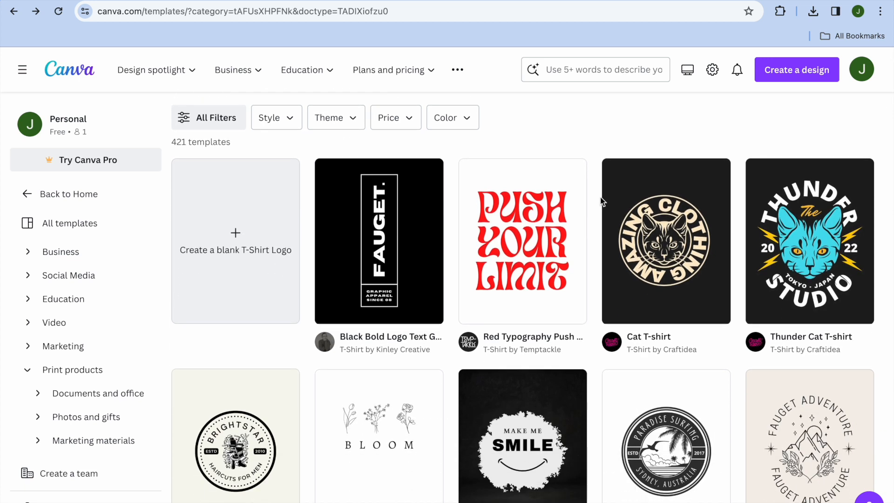
click(773, 238)
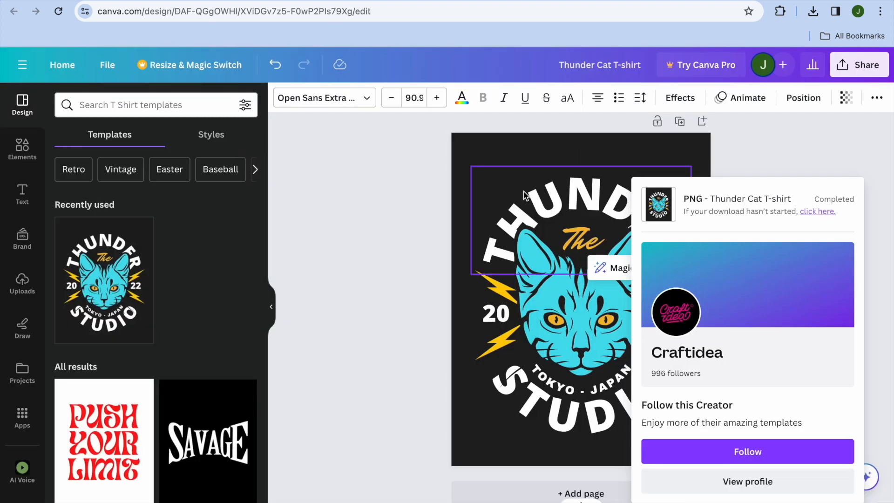
- Review the PNG download options for the Thunder Cat T-shirt design
click(395, 233)
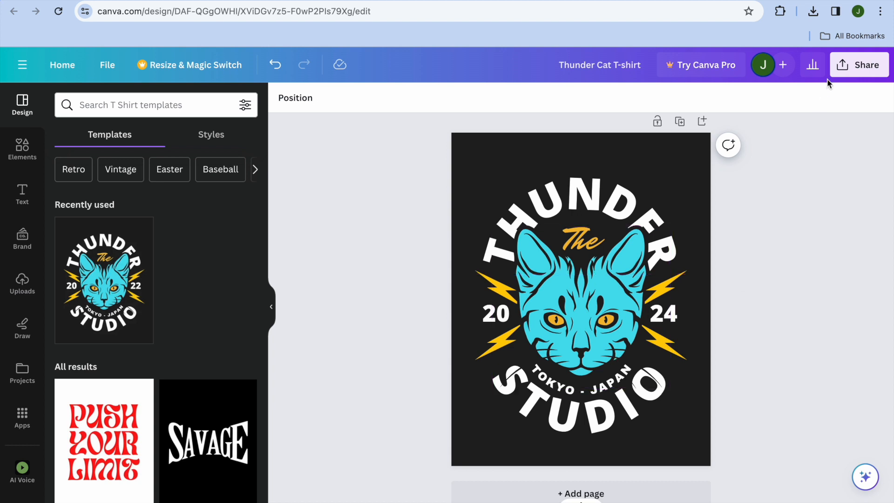
click(845, 65)
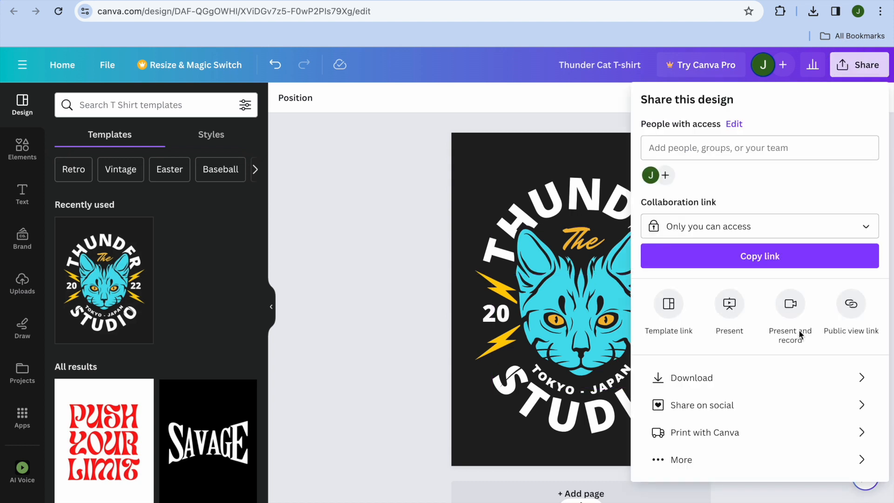
click(775, 380)
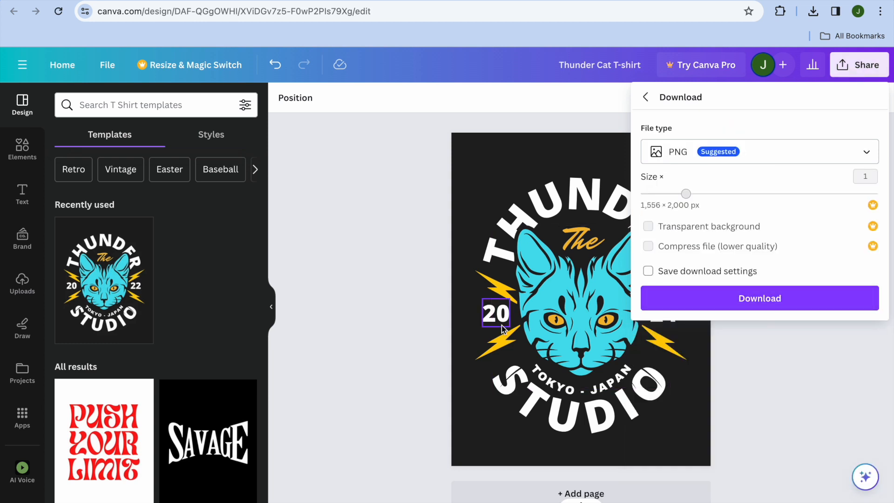
- Switch to Printify and upload Thunder Cat T-shirt.png from the device's Downloads folder onto the sweatshirt's front
click(393, 316)
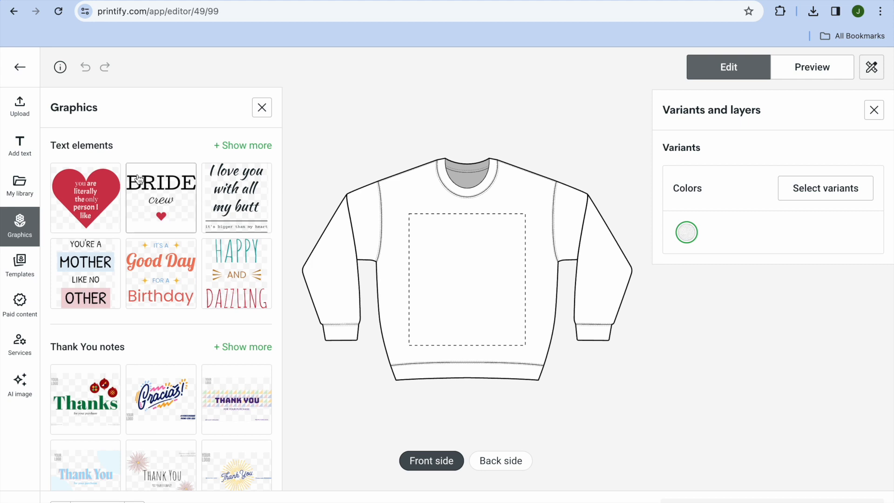
click(21, 112)
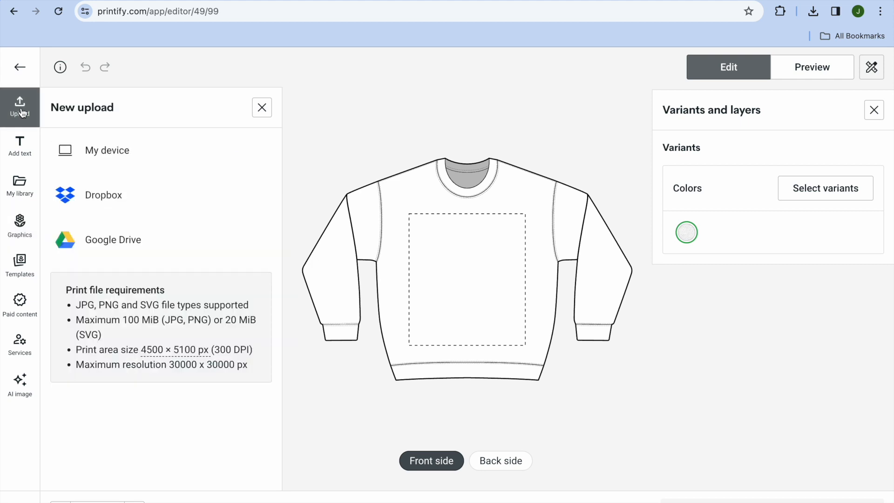
click(97, 161)
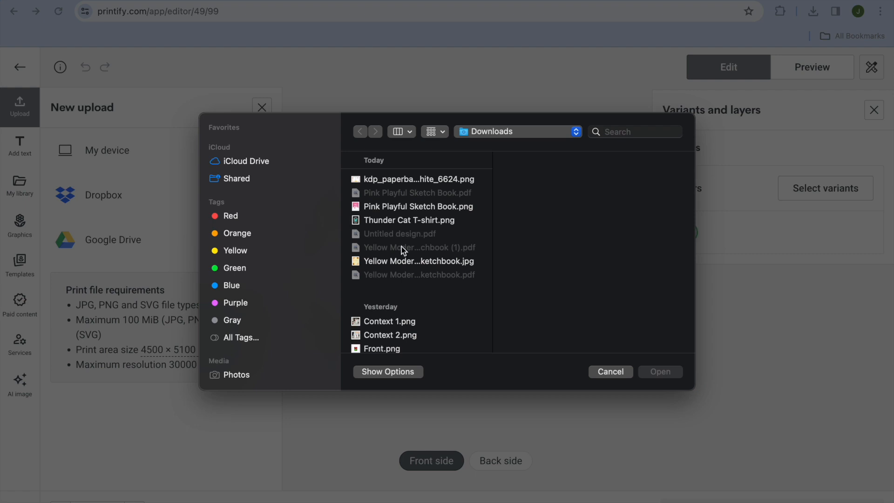
click(415, 222)
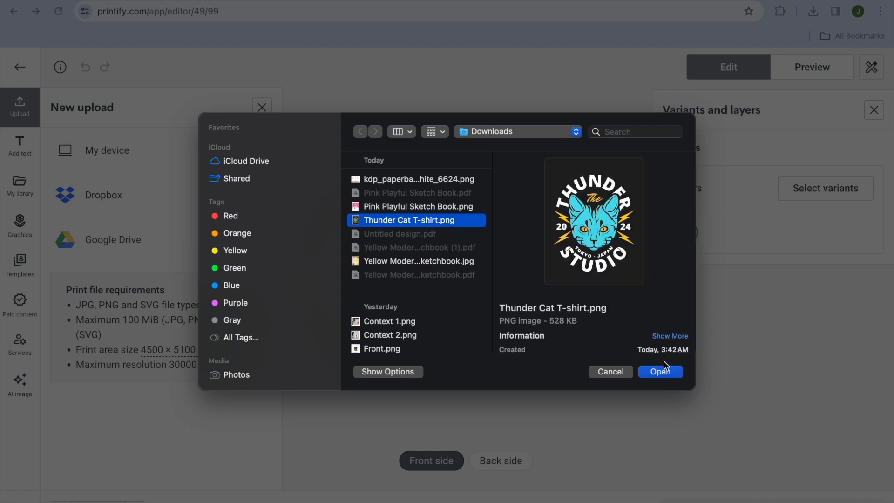
click(659, 375)
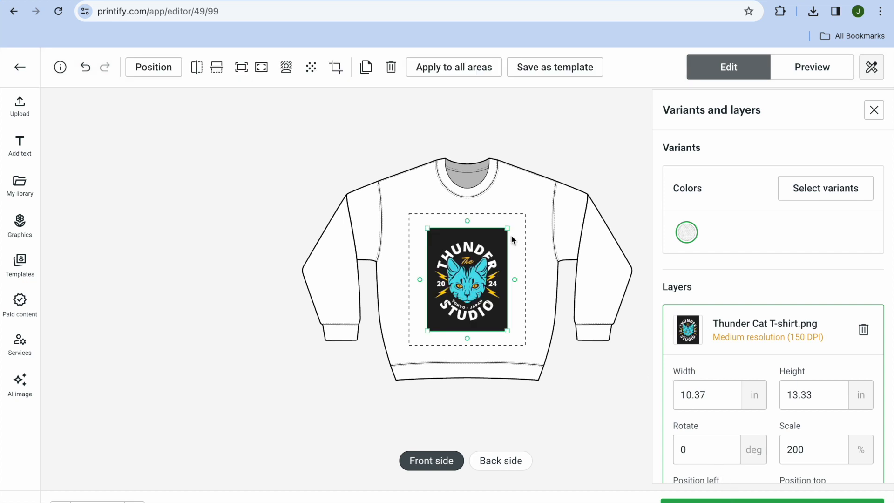
- Enlarge the Thunder Cat design to about 13 by 16.7 in so it nearly fills the front print area
drag(508, 227, 516, 216)
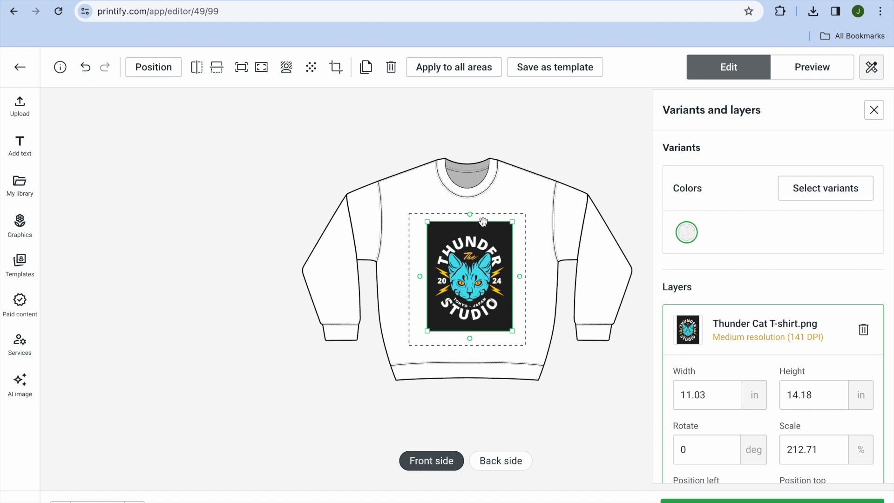
drag(427, 221, 421, 215)
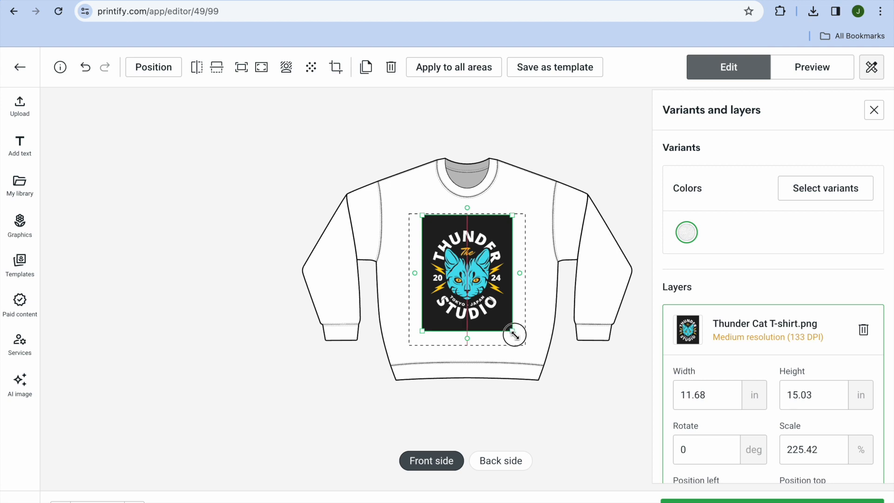
drag(514, 333, 520, 343)
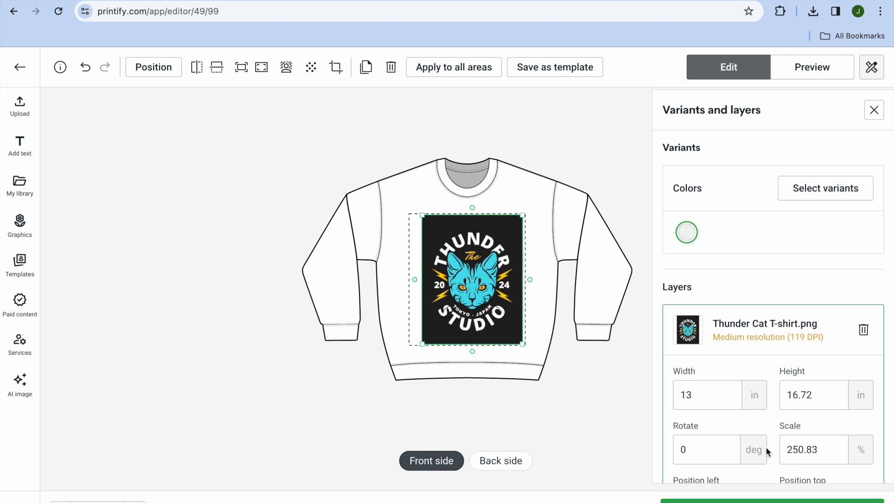
- Save the sweatshirt design, publish the product with the default mockups to My Store, and dismiss the rating request
click(772, 501)
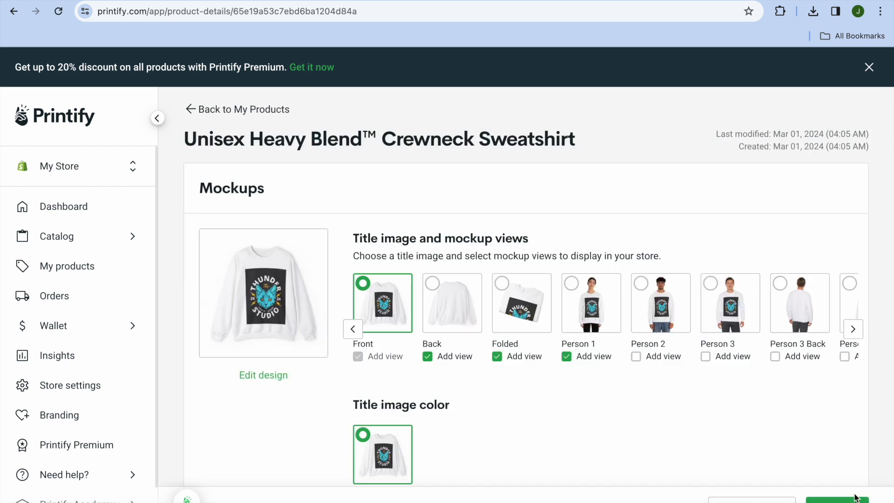
click(838, 500)
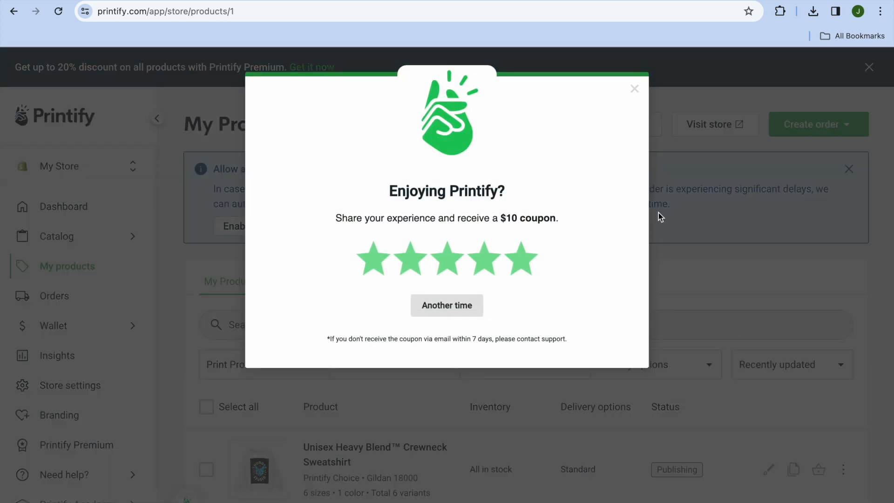
click(635, 89)
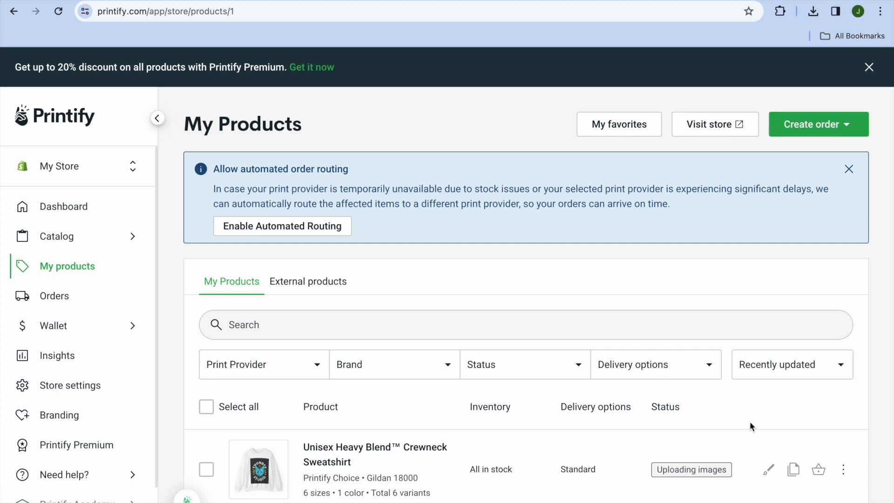
- Switch to the Shopify admin, open the online preview of the Unisex Heavy Blend Crewneck Sweatshirt, and review its images and description
mouse_move(695, 475)
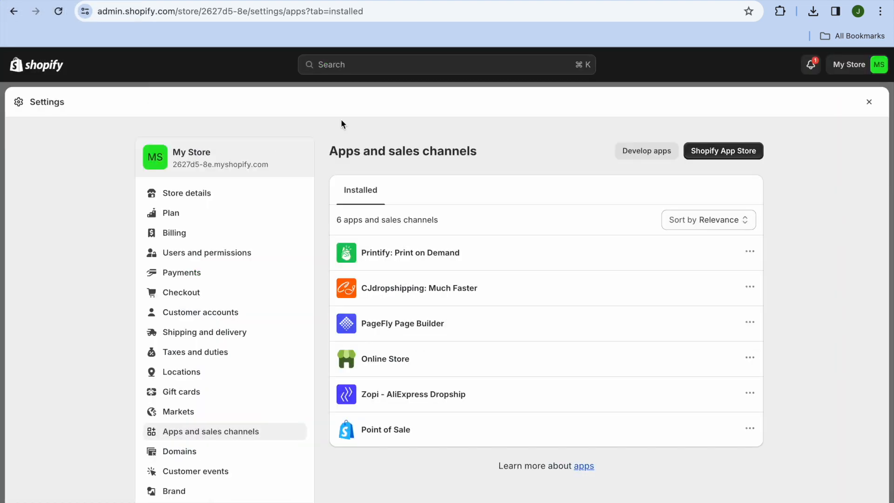
click(870, 102)
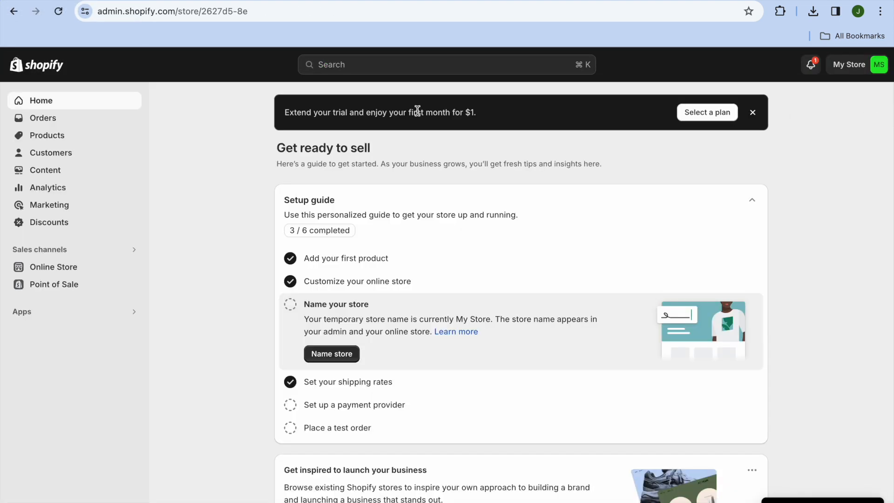
click(86, 141)
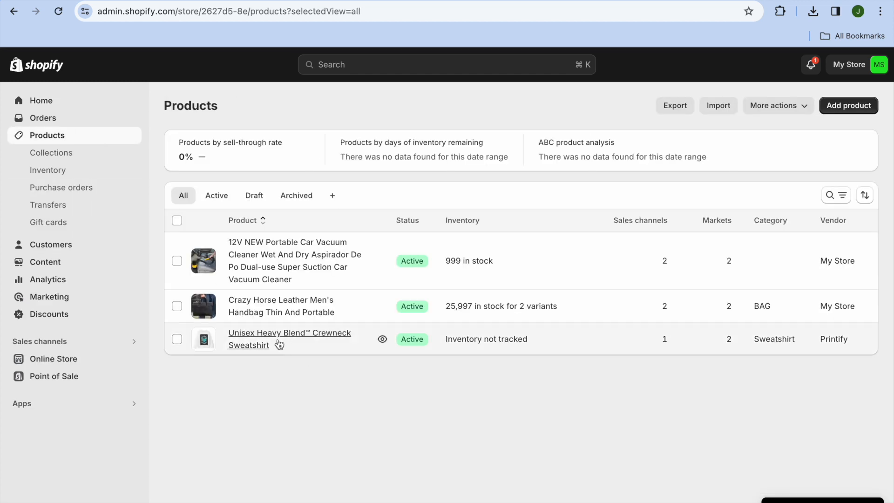
click(383, 340)
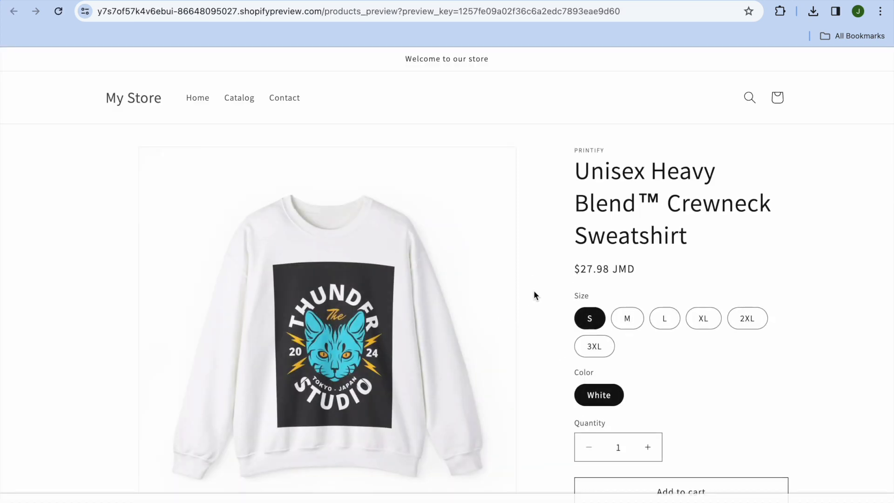
scroll(534, 293, down, 5)
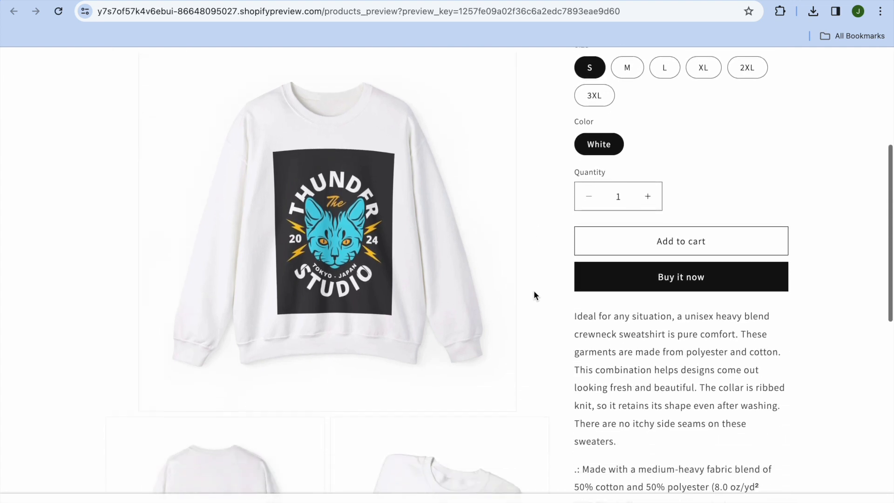
scroll(534, 293, down, 12)
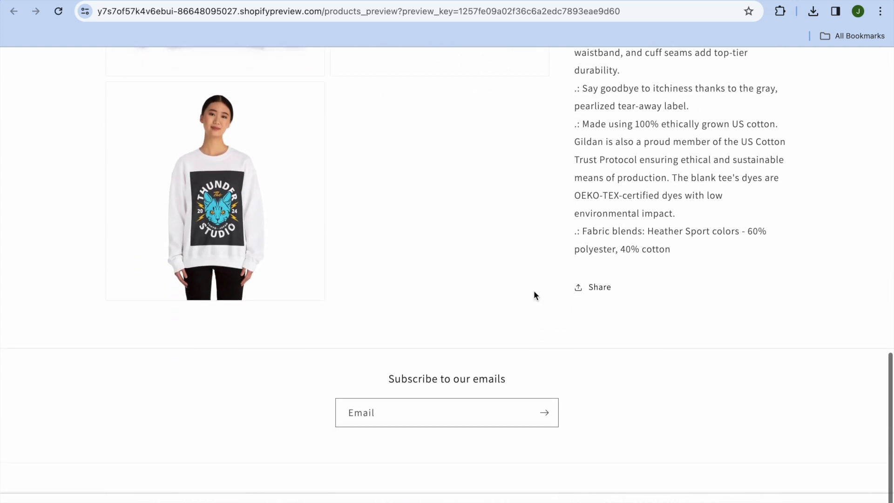
scroll(534, 295, up, 1)
scroll(535, 292, up, 11)
scroll(534, 295, up, 3)
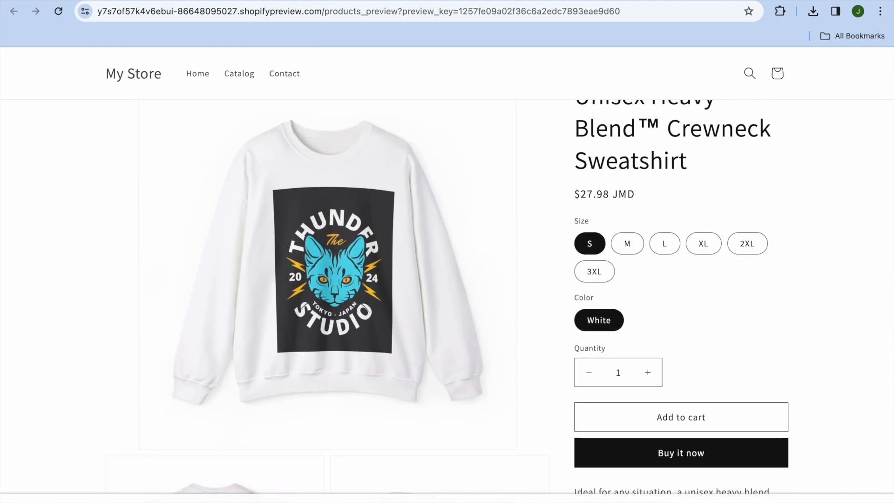